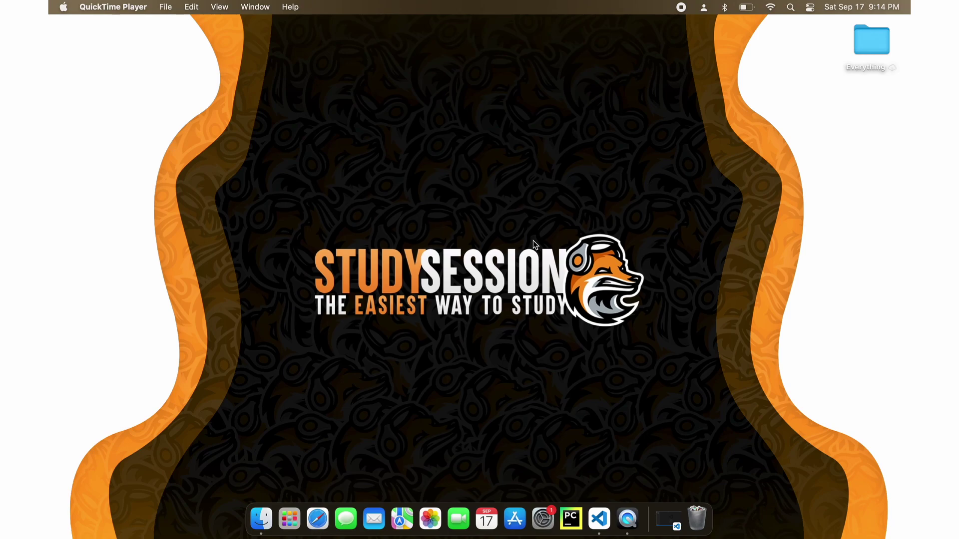
- Launch VS Code from the app search and add a pytorch_project folder on the Desktop
key(super+space)
text(vis)
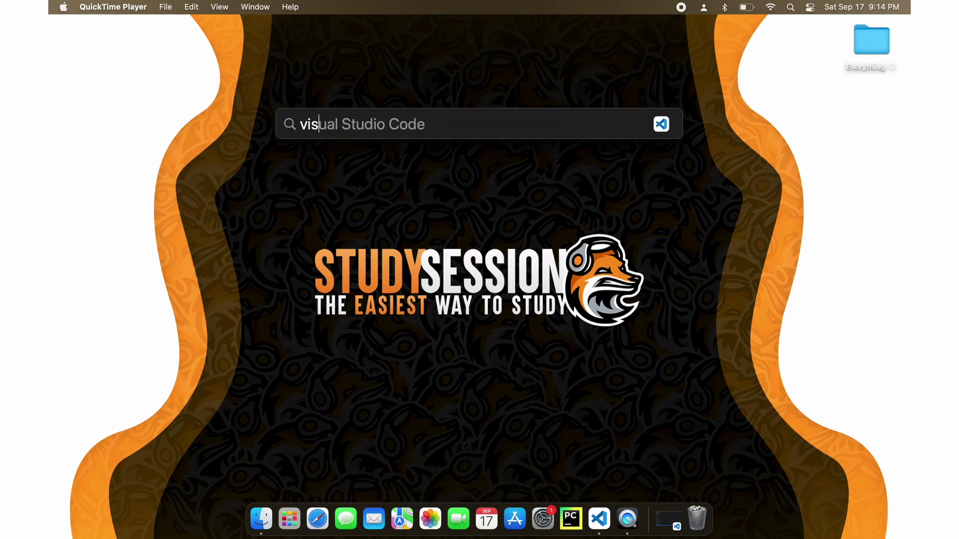
text(ual)
key(Return)
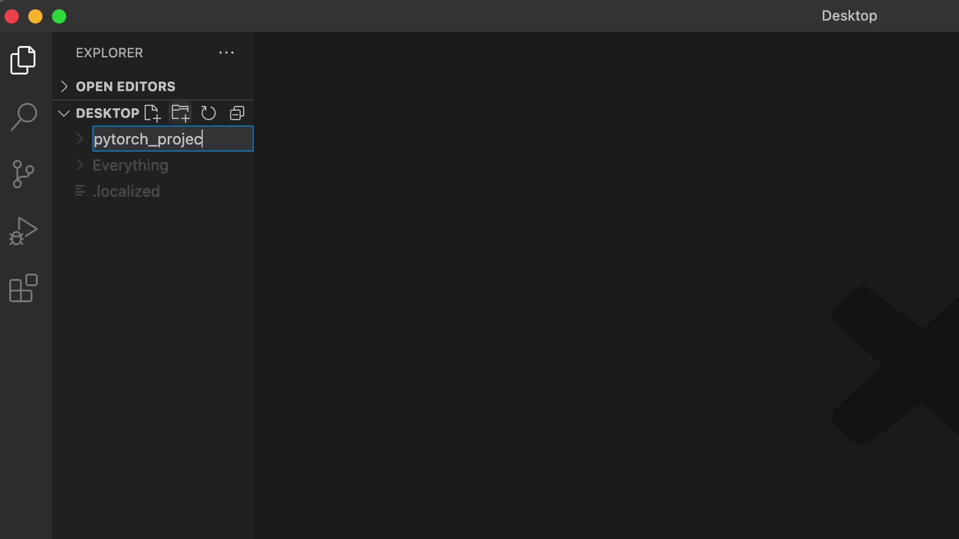
text(t)
key(Return)
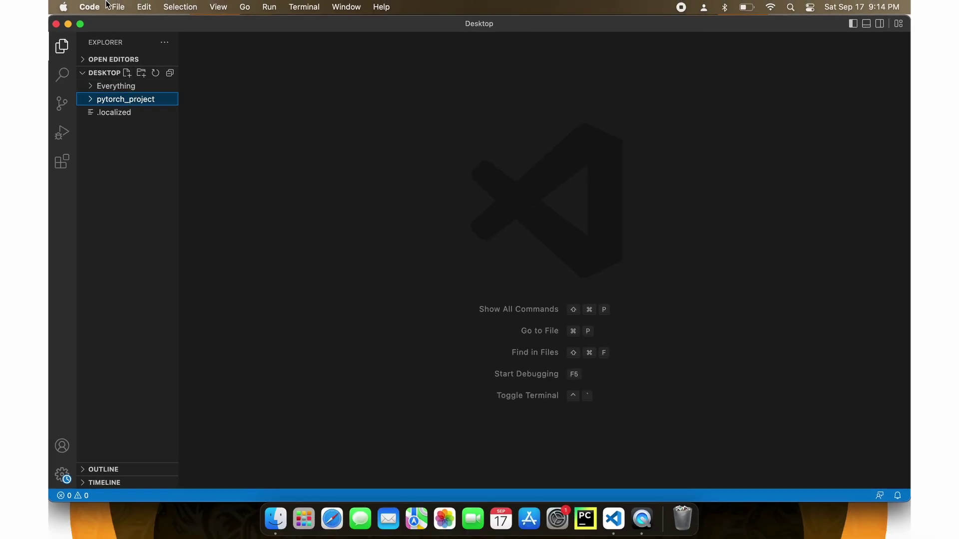
- Open Desktop/pytorch_project as the workspace folder through File > Open Folder
click(118, 7)
click(136, 81)
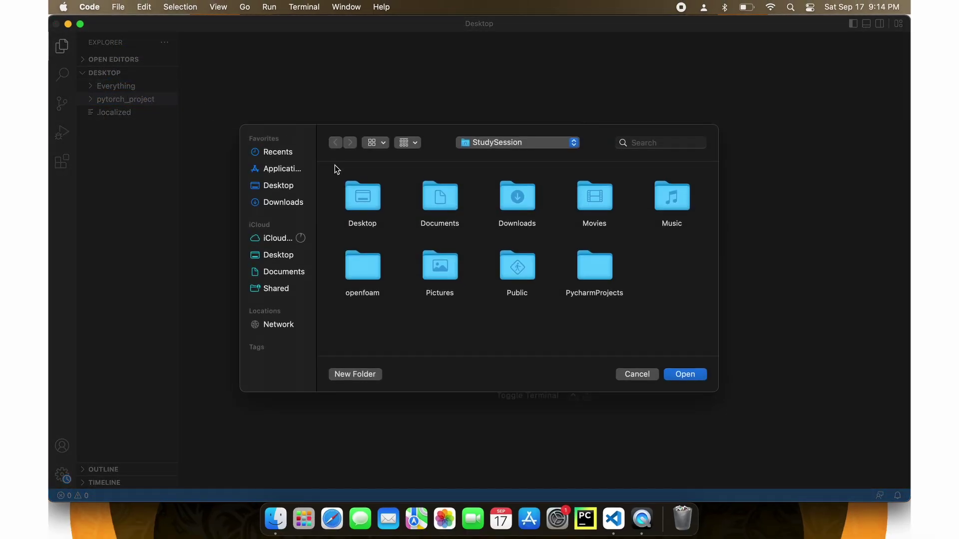
double_click(354, 193)
click(354, 196)
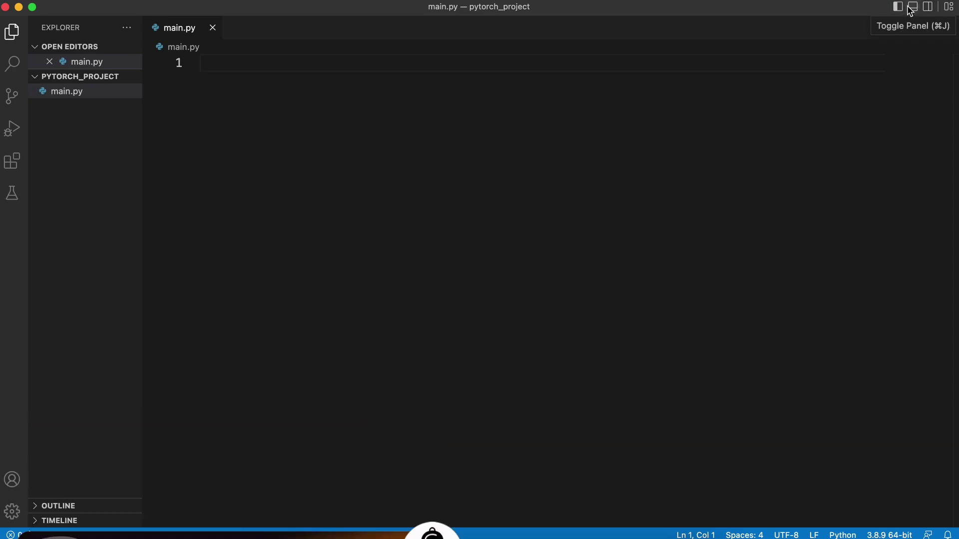
- Run 'python3.9 -m venv studysession' in the integrated terminal to create the environment
click(913, 8)
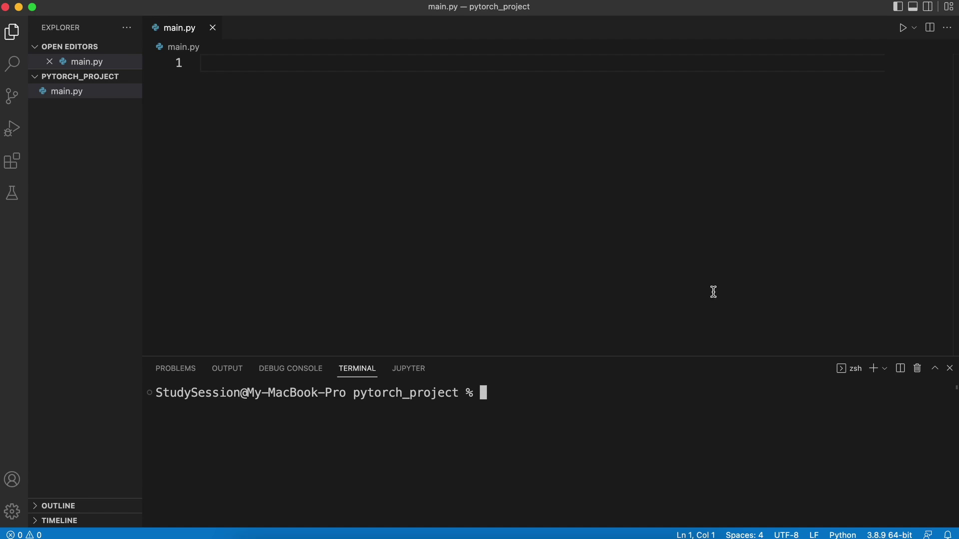
double_click(438, 394)
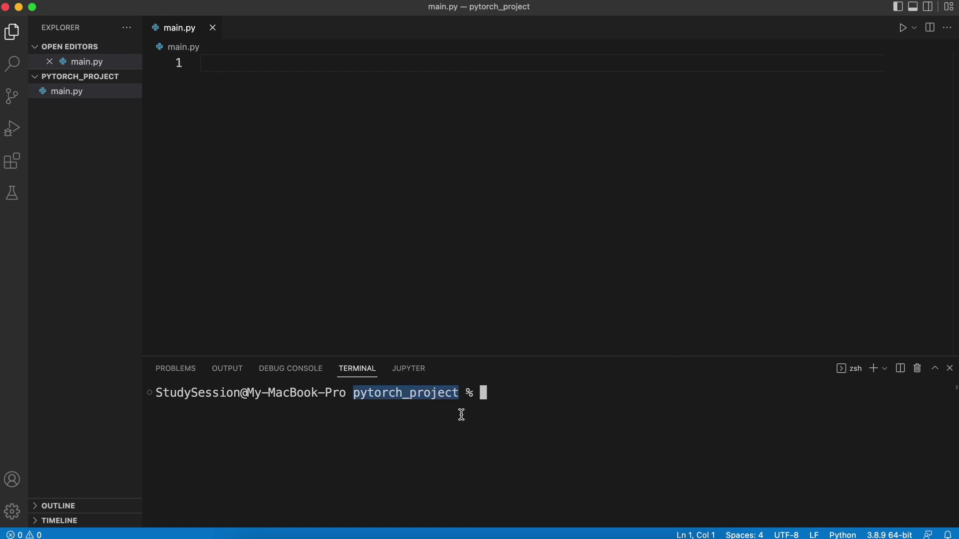
click(511, 394)
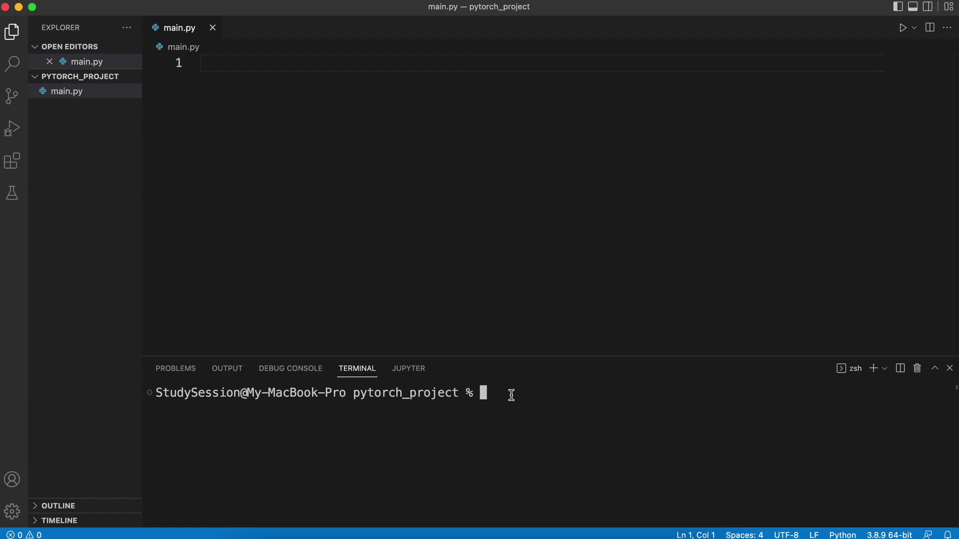
text(python3.9)
text( - m venv )
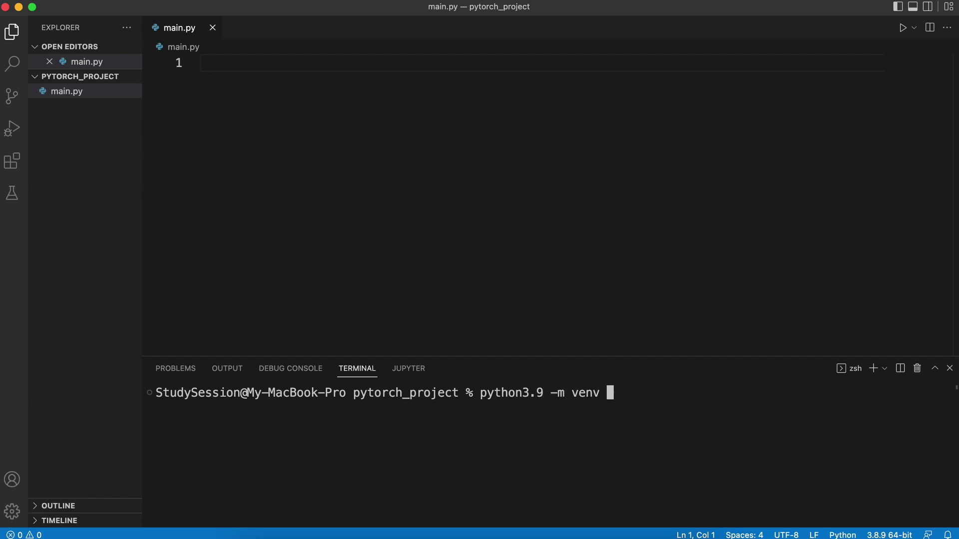
text(studysession)
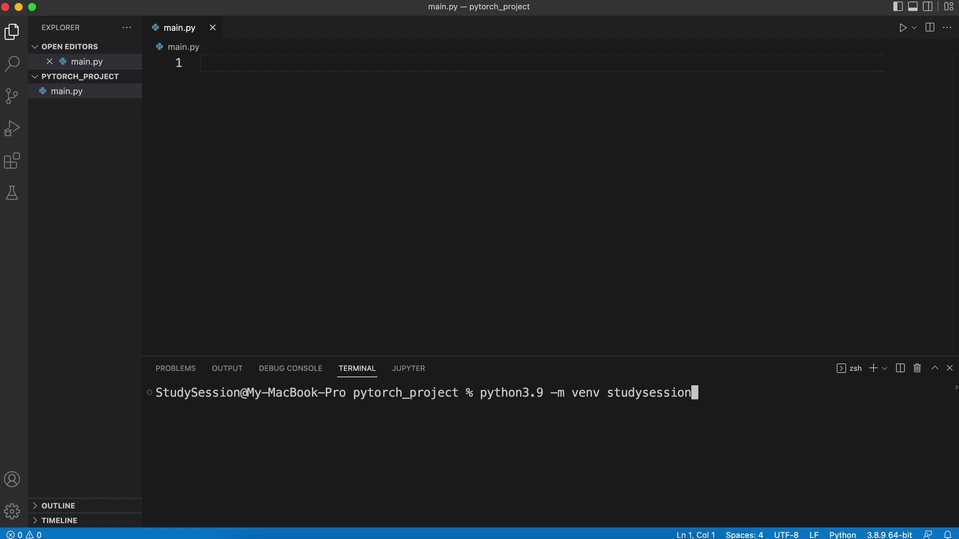
key(Return)
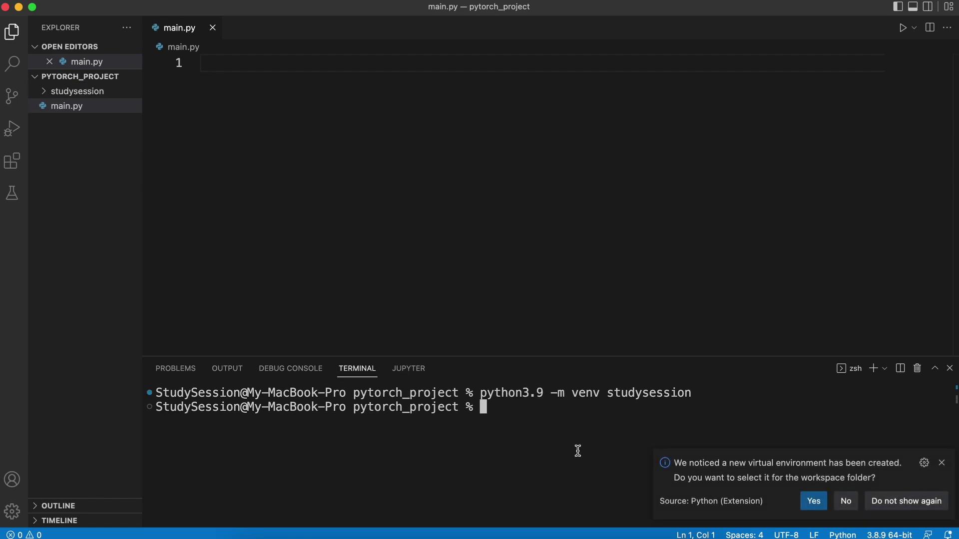
- Accept studysession as the workspace interpreter and run 'source studysession/bin/activate'
click(812, 500)
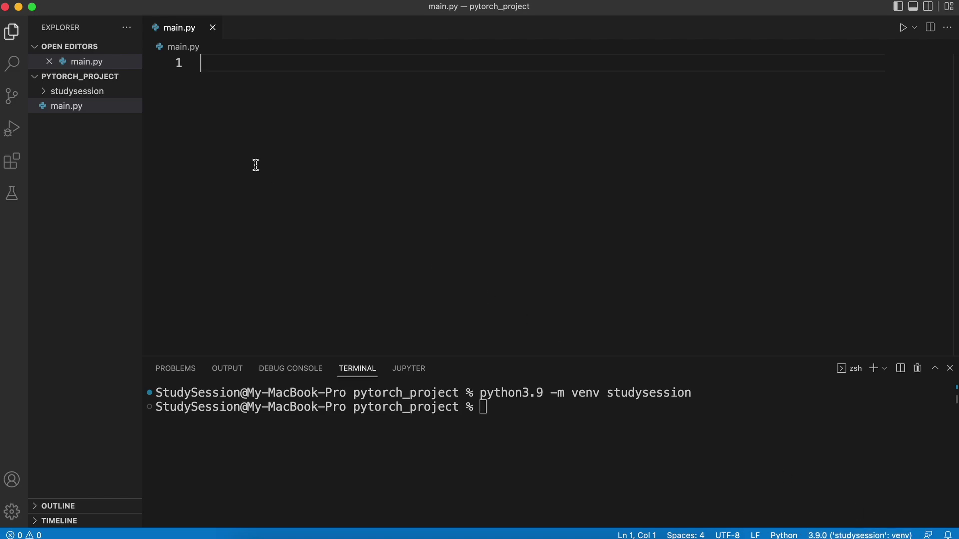
click(514, 408)
text(sour)
text(ce s)
key(Tab)
text(bin)
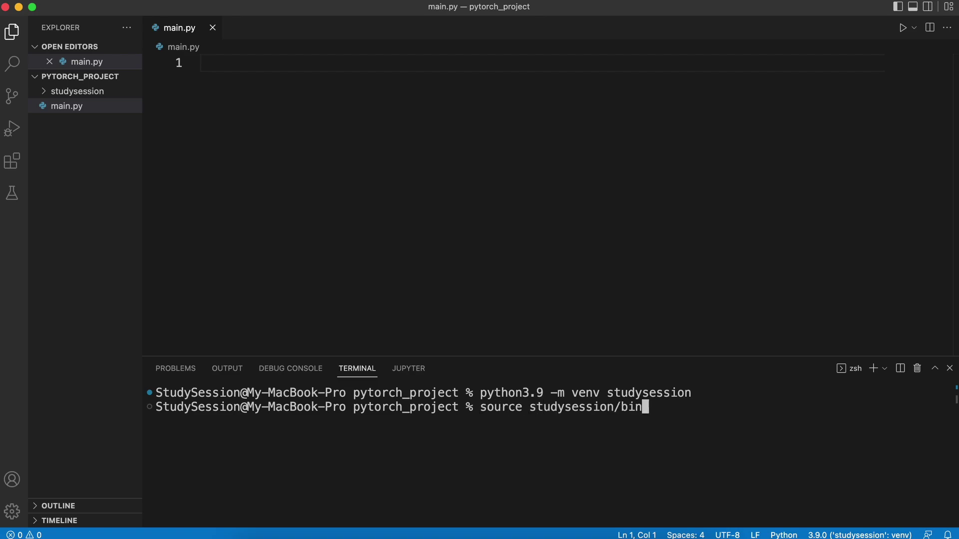
text(/activate)
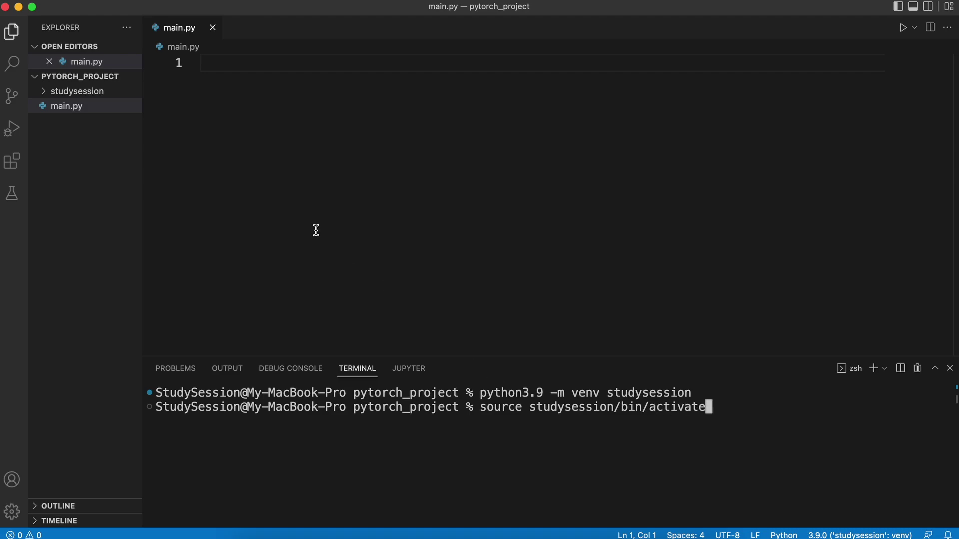
click(46, 94)
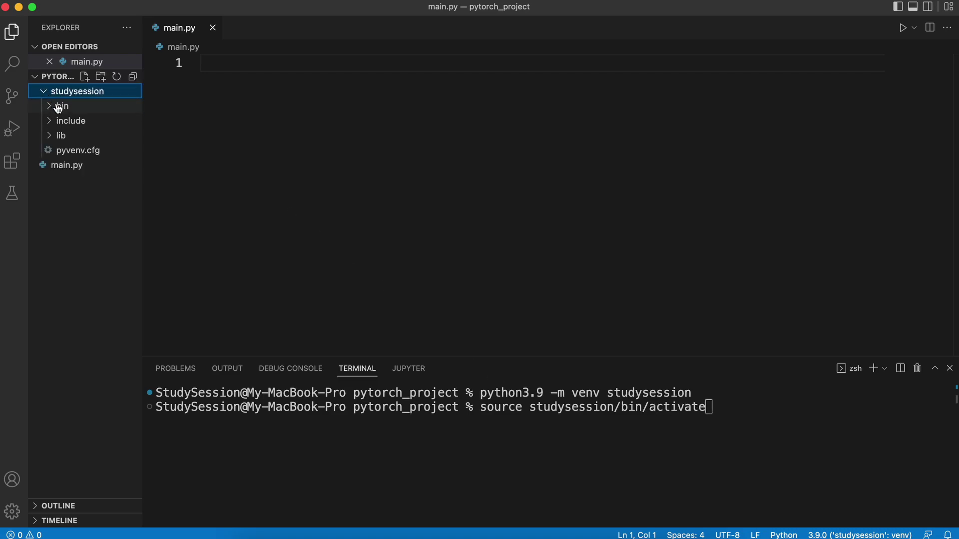
click(49, 106)
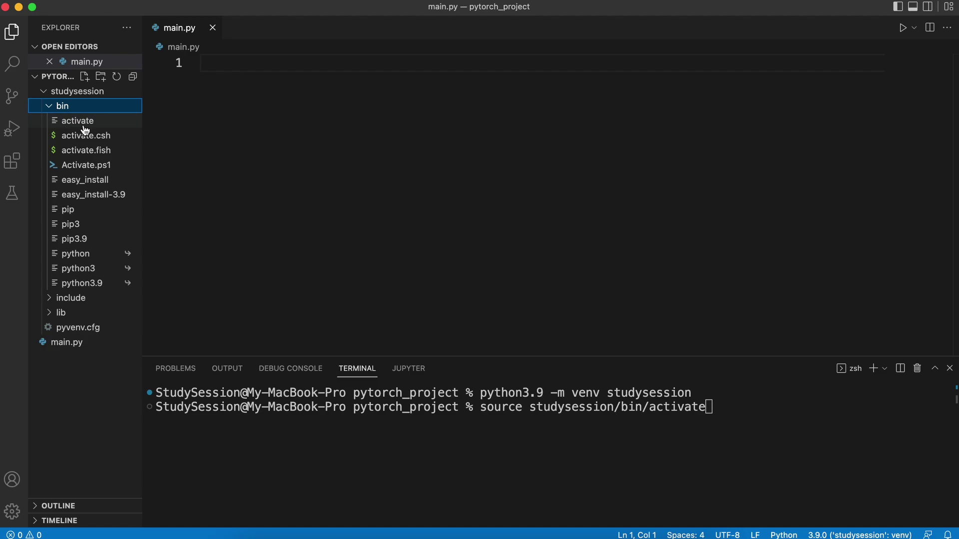
click(756, 424)
key(Return)
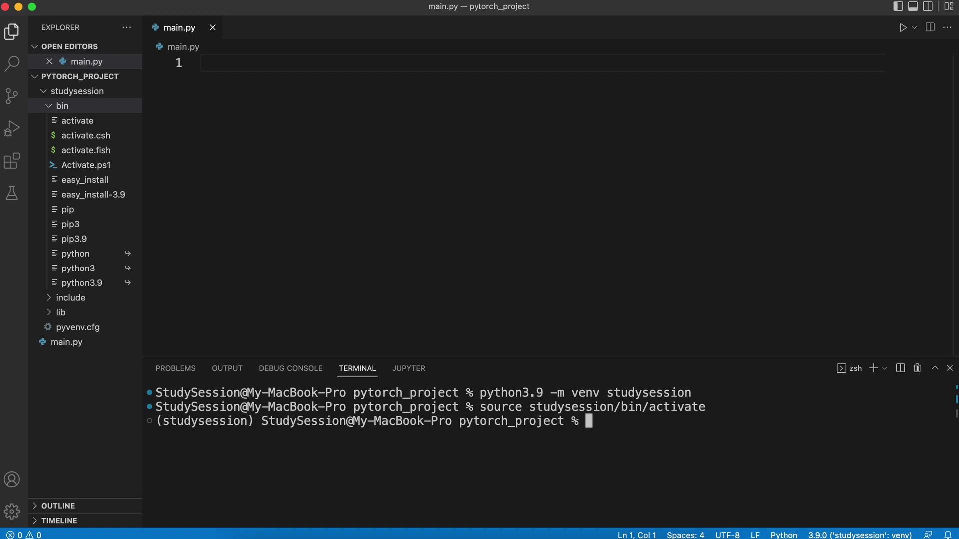
text(p)
text(ip3 )
text(instra)
- Run 'pip3 install --upgrade pip' to bring pip from 20.2.3 to 22.2.2
key(BackSpace)
key(BackSpace)
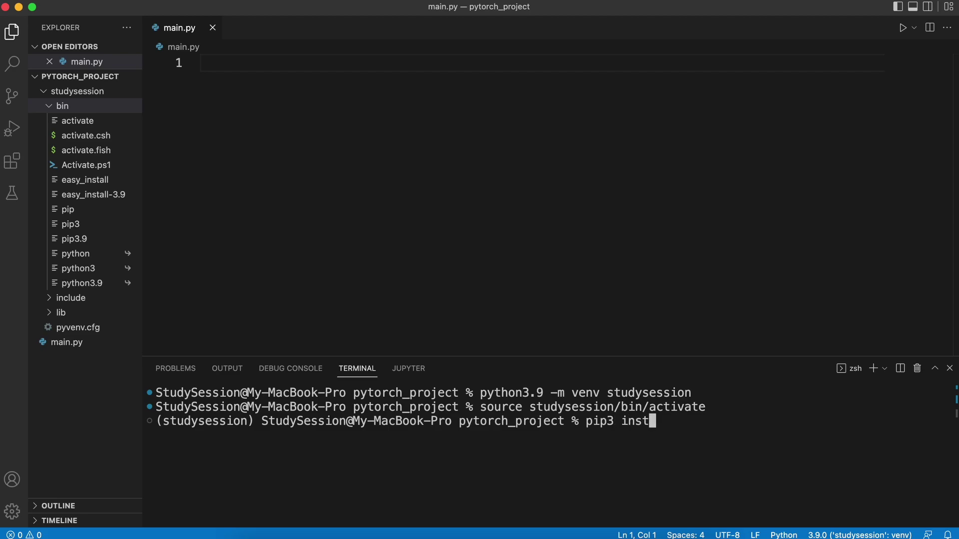
text(all --upgrade )
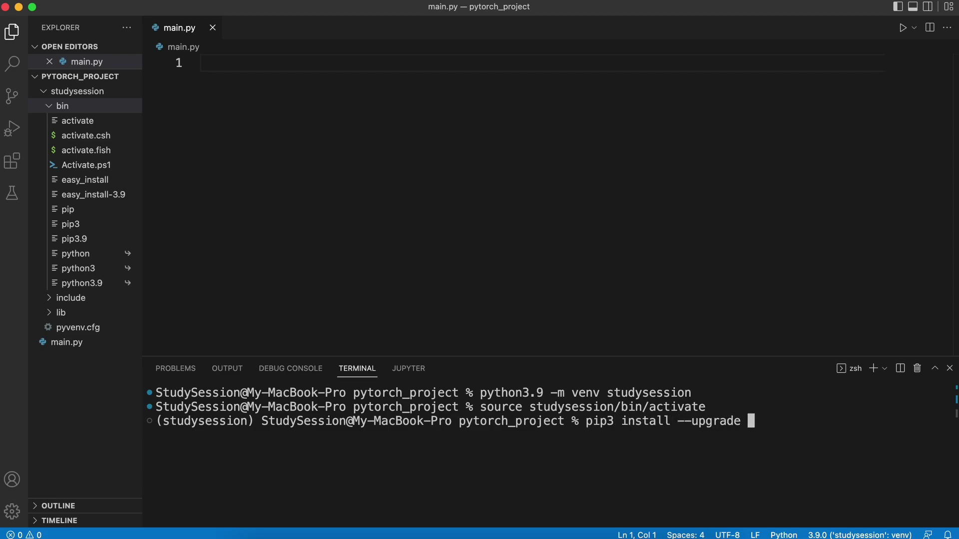
text(pip)
key(Return)
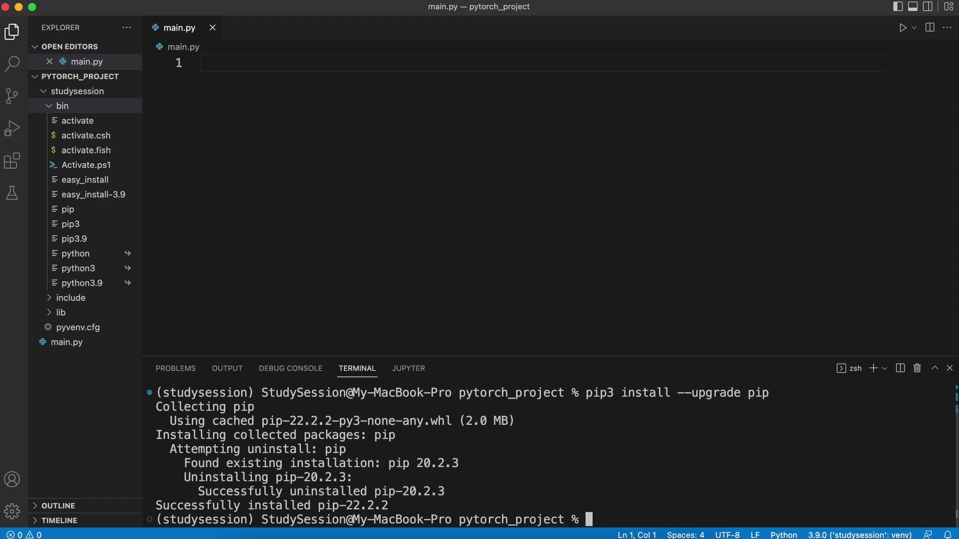
text(pip3 in)
text(stall torch)
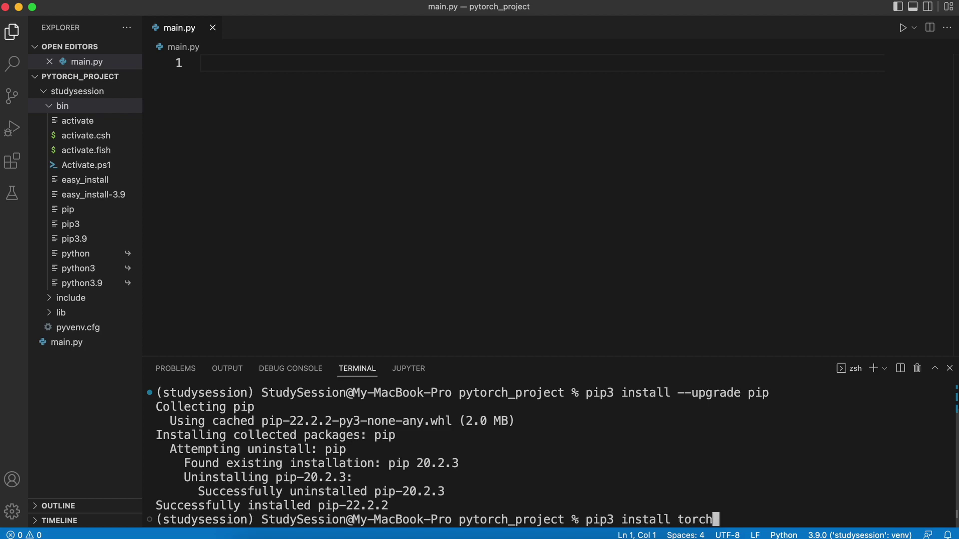
- Install torch 1.12.1 with 'pip3 install torch' and reveal lib/python3.9/site-packages
key(Return)
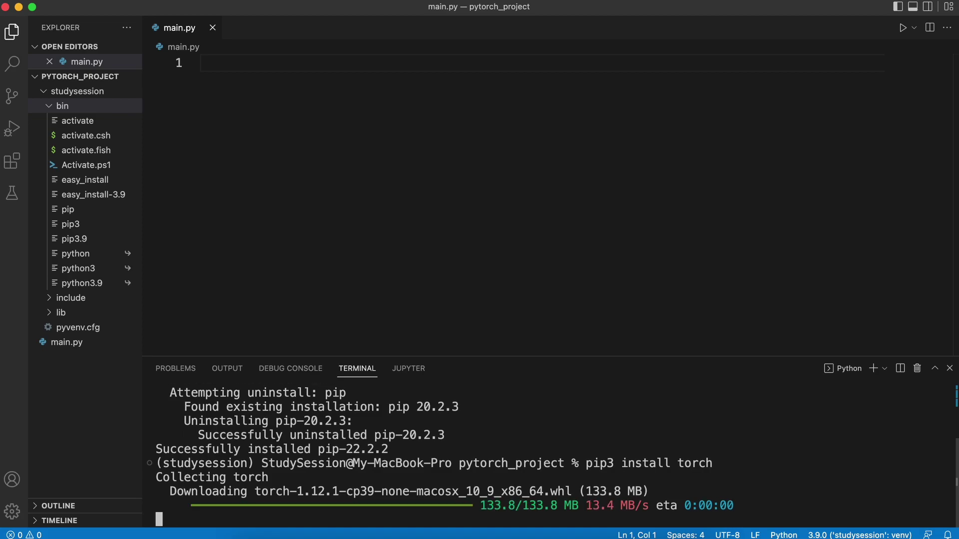
click(53, 110)
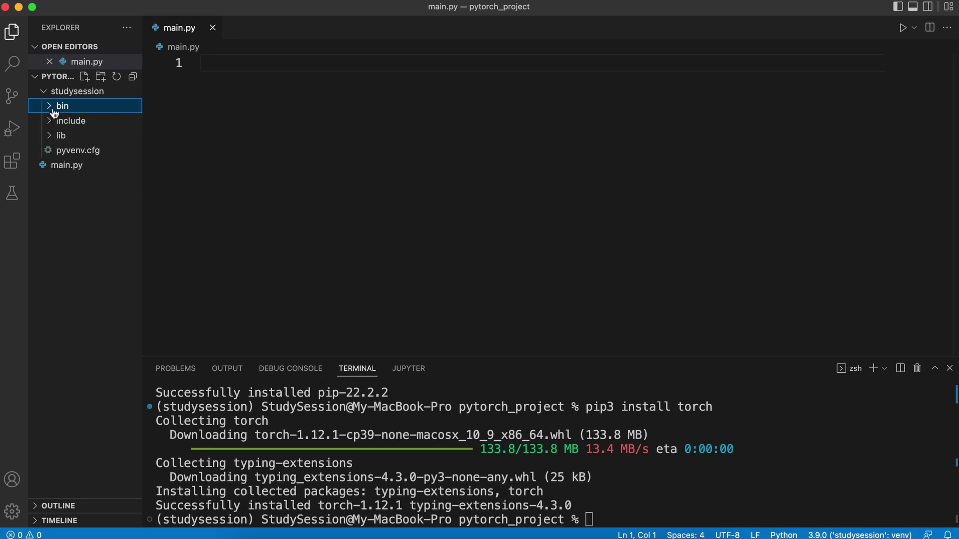
click(51, 136)
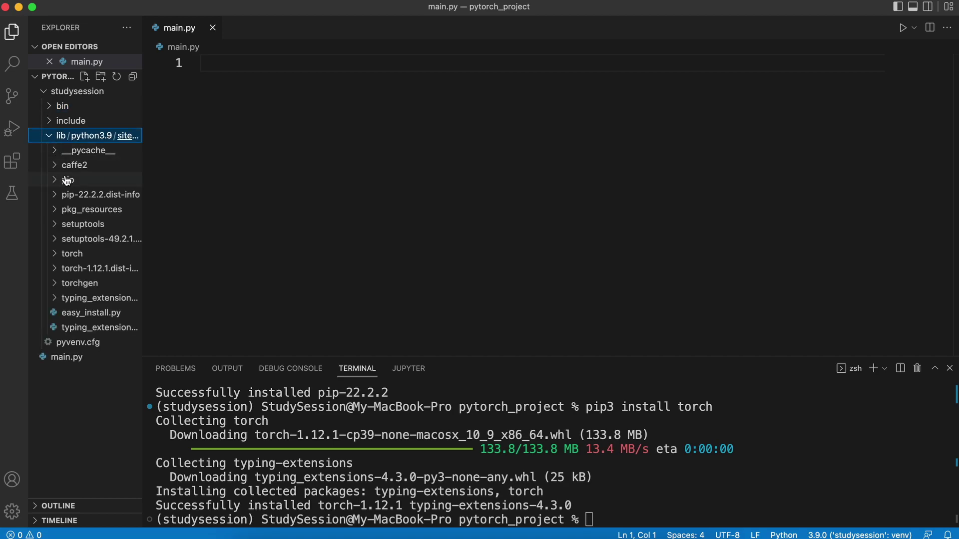
- Write 'import torch' and 'print(torch.__version__)' in main.py, save, and run it to show 1.12.1
click(236, 113)
text(import torch)
key(Escape)
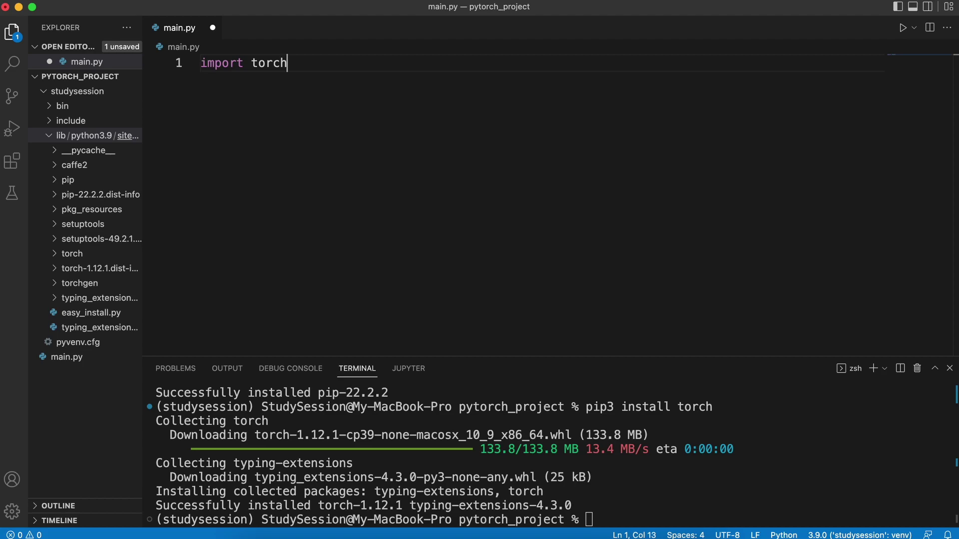
key(Return)
key(Return)
text(print(tor)
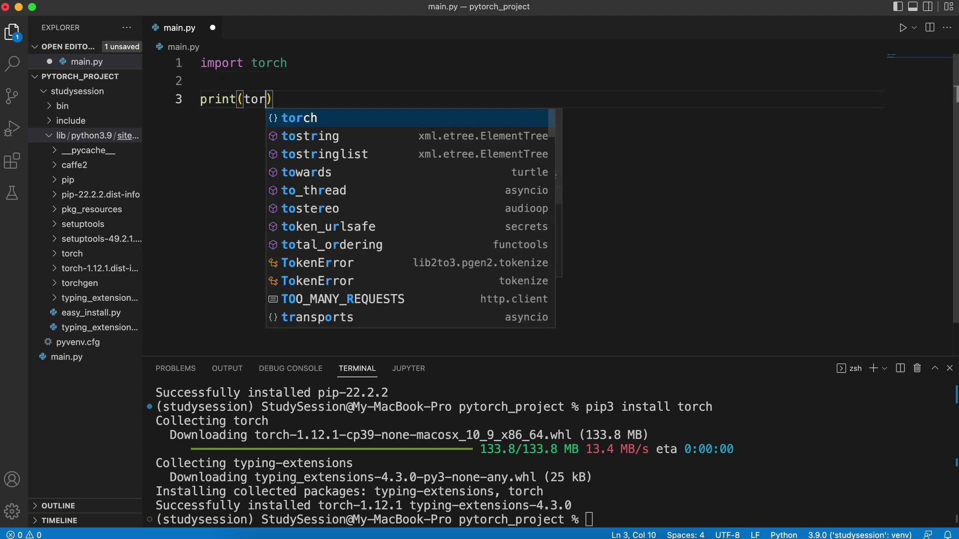
text(ch.__v)
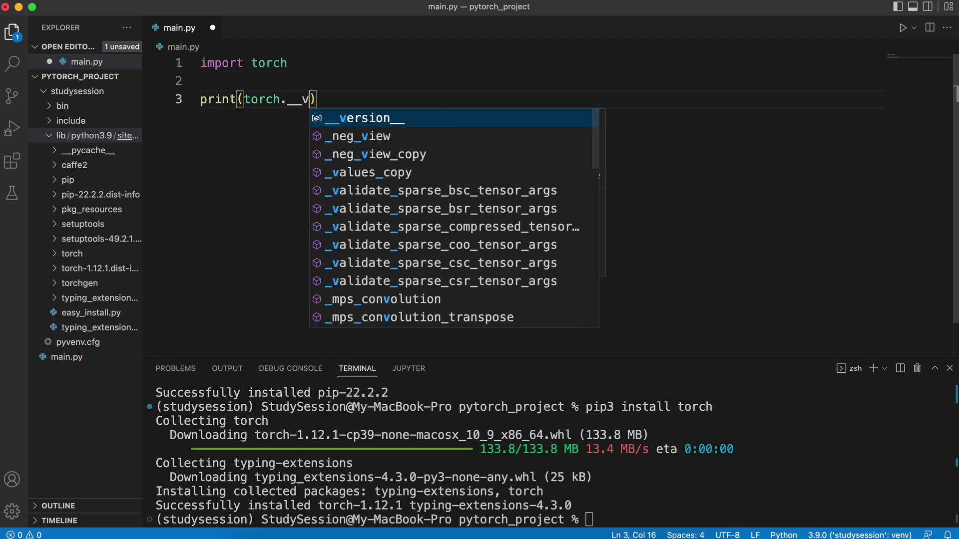
key(Return)
key(Escape)
click(903, 28)
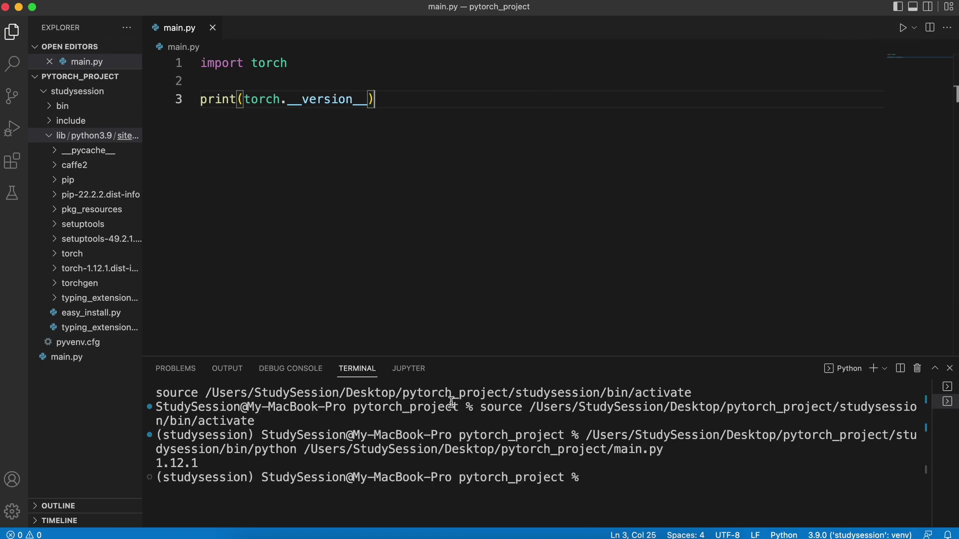
drag(226, 464, 149, 472)
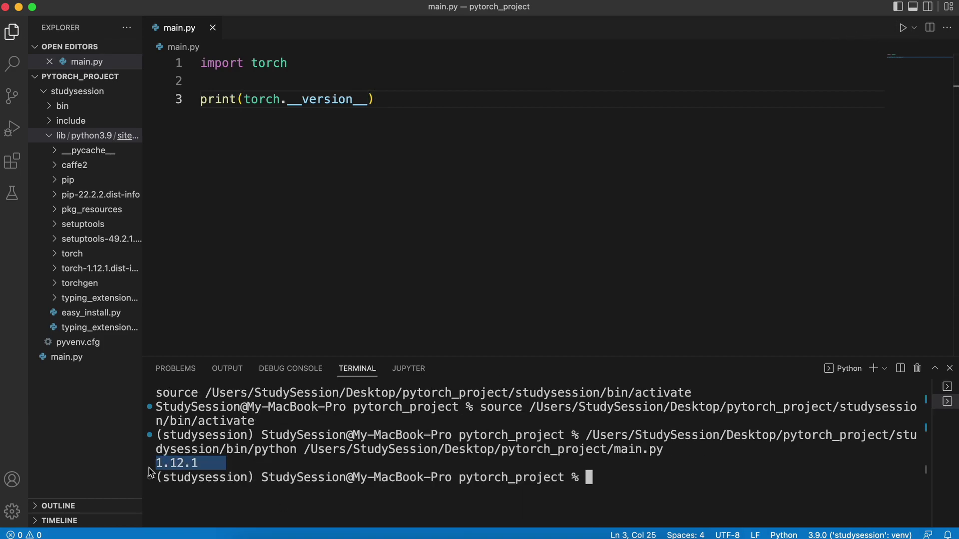